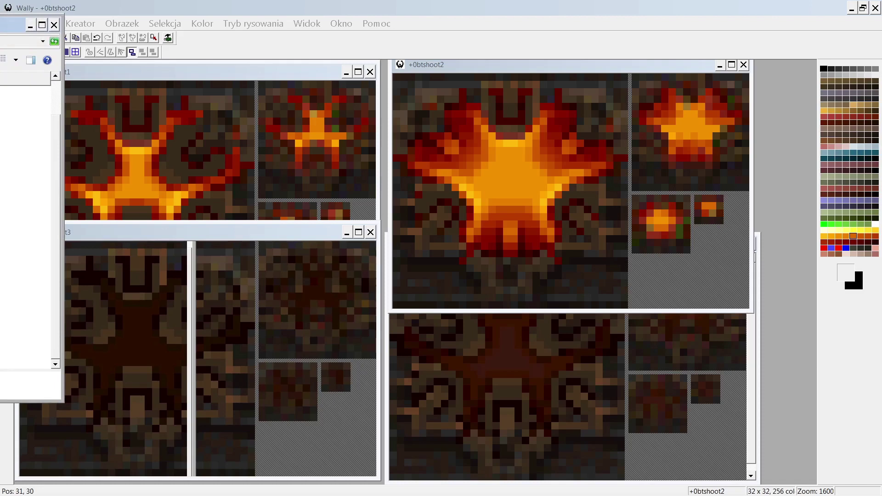
- Reposition the open-file window and scroll its file list to the shoot frame files
drag(9, 25, 514, 63)
scroll(618, 263, up, 2)
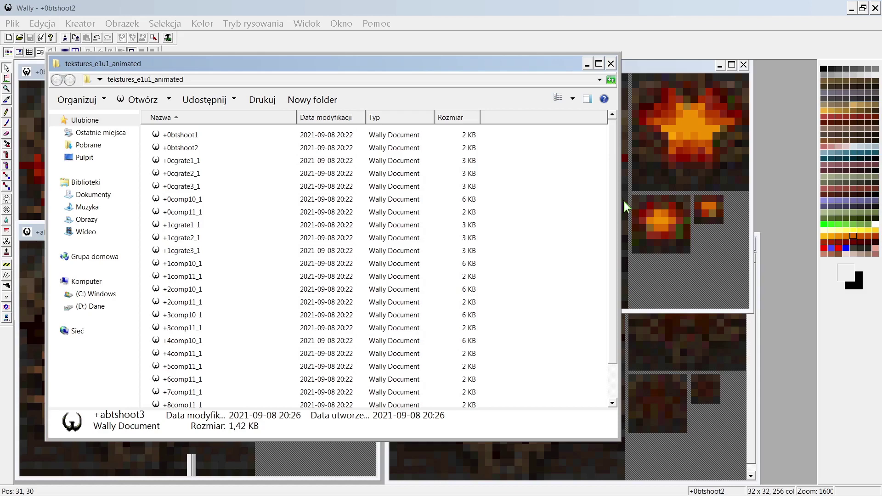
scroll(618, 258, down, 1)
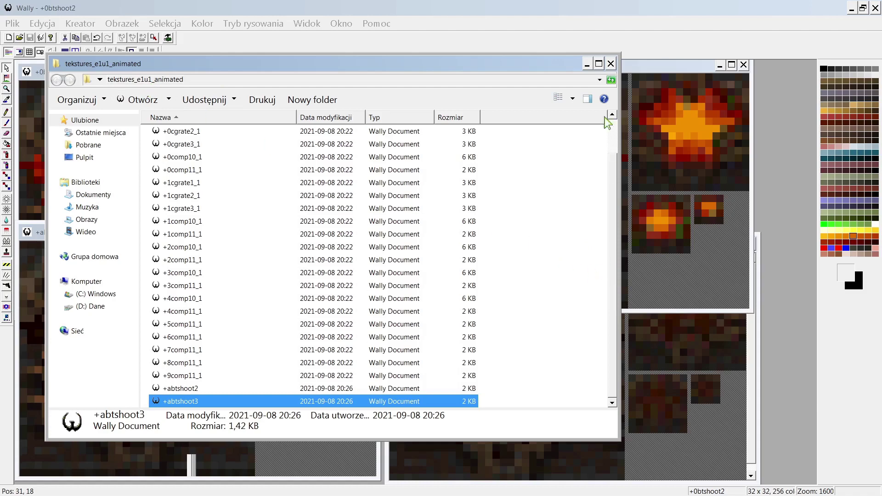
drag(561, 63, 466, 84)
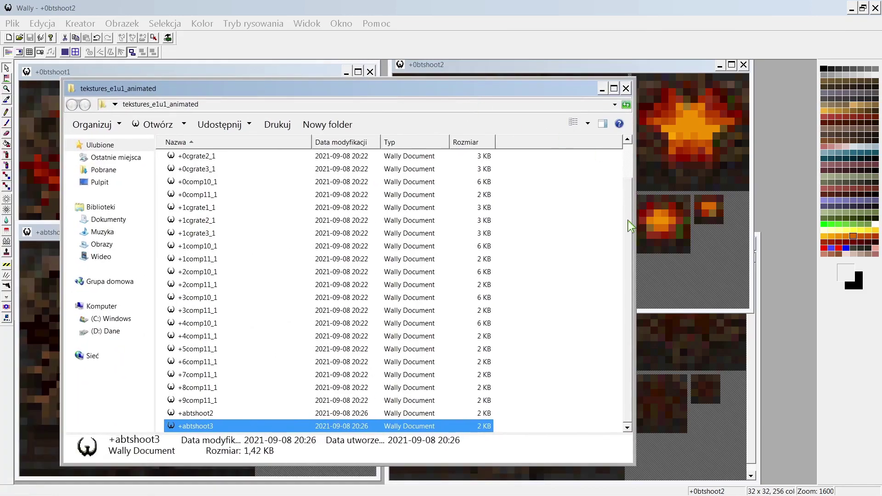
drag(628, 220, 630, 179)
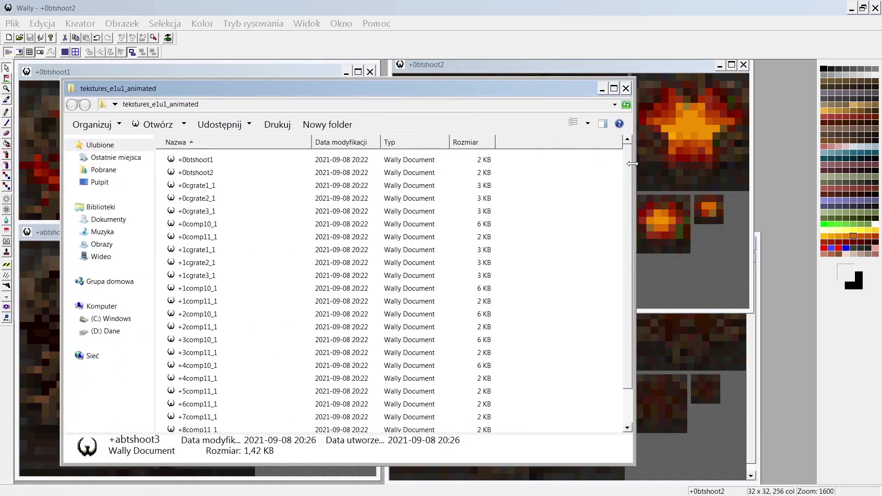
- Select +0btshoot1, +0btshoot2, +abtshoot2 and +abtshoot3 in turn, then close the open-file window
click(204, 161)
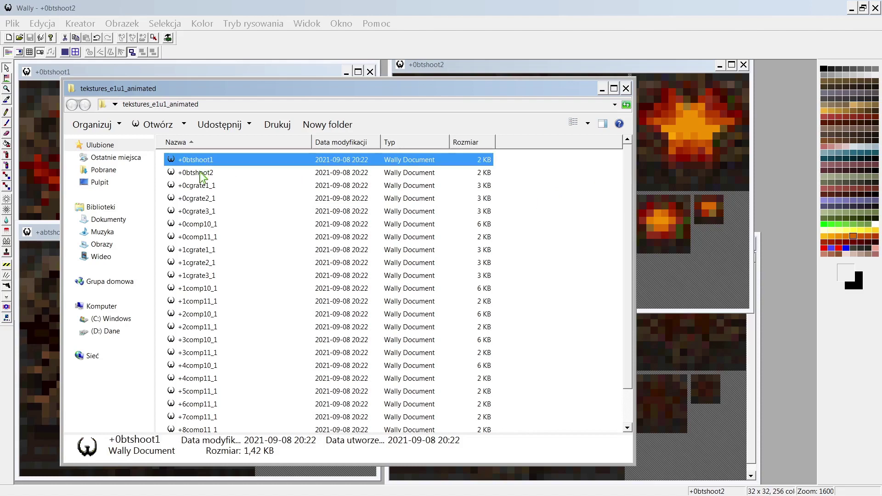
click(200, 176)
drag(631, 202, 631, 239)
click(198, 413)
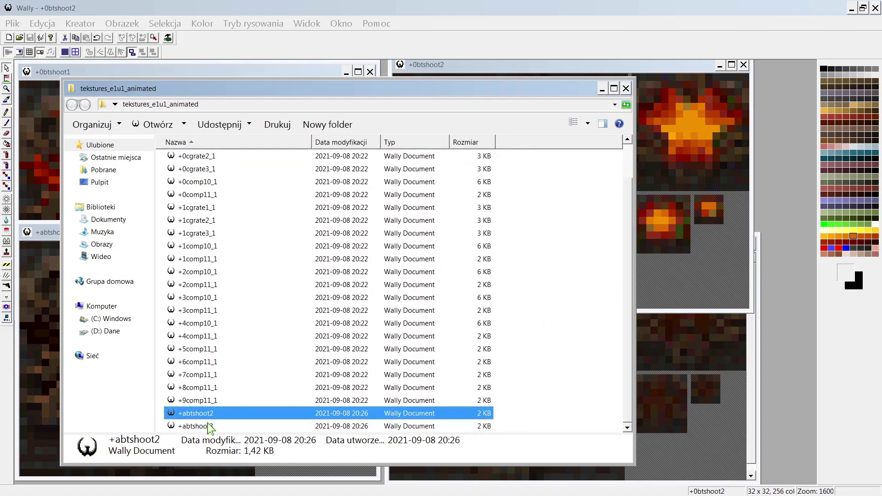
click(205, 427)
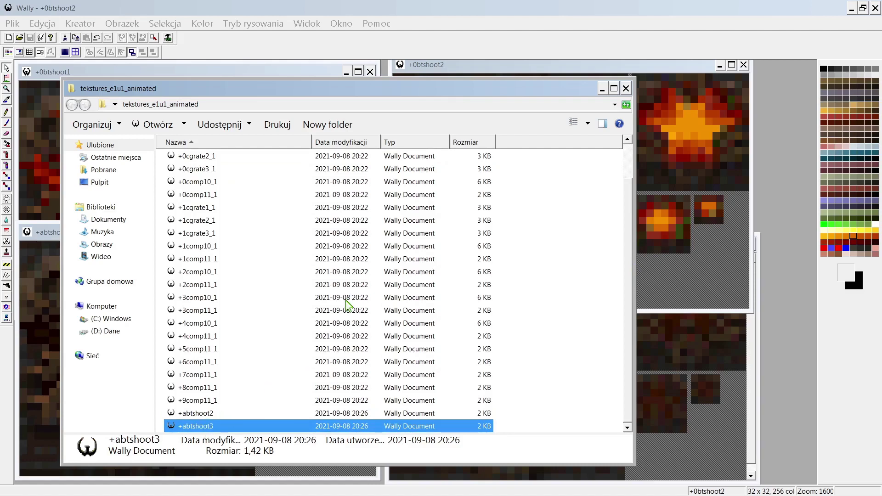
key(alt+F4)
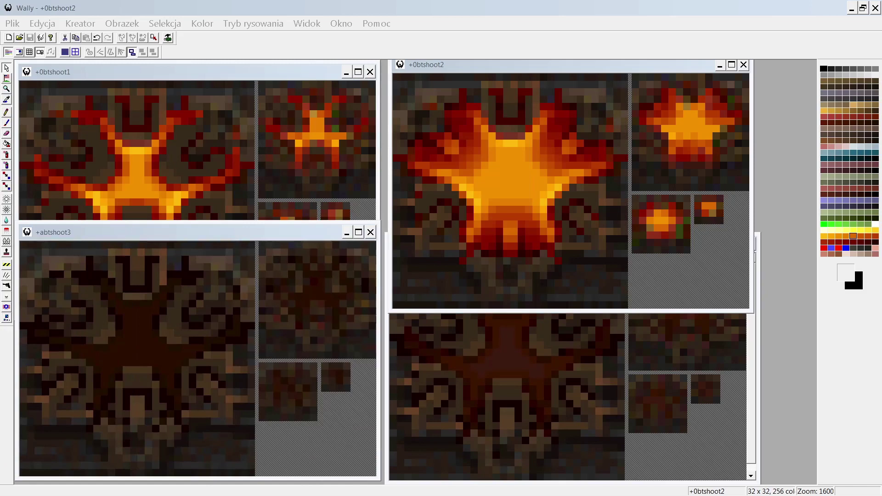
- Cycle through +0btshoot1, +0btshoot2, +abtshoot2 and +abtshoot3, ending with +0btshoot1 in front
click(278, 73)
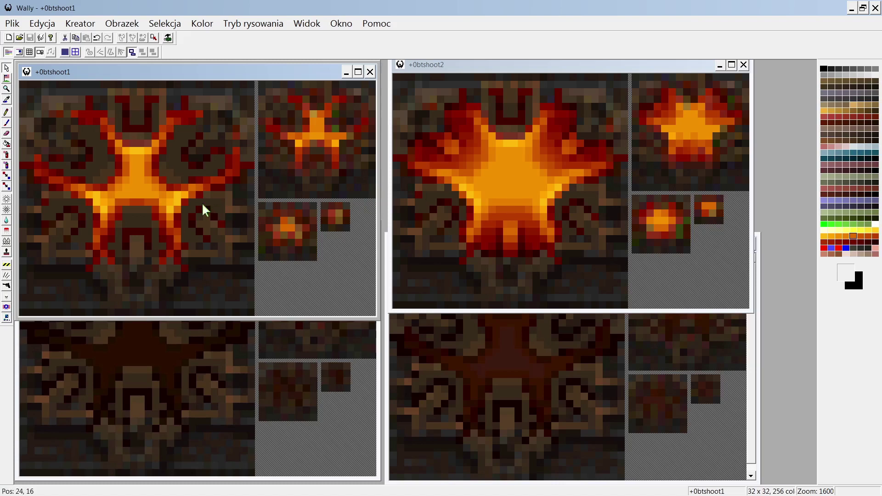
click(512, 207)
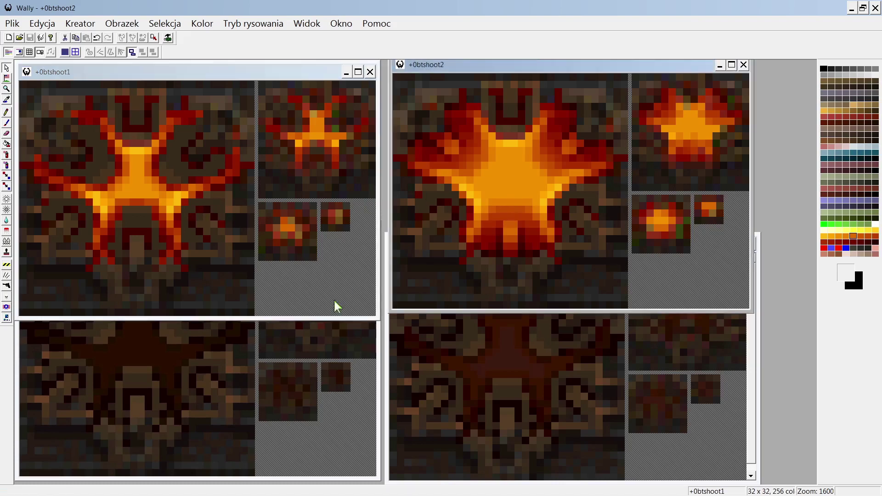
click(506, 372)
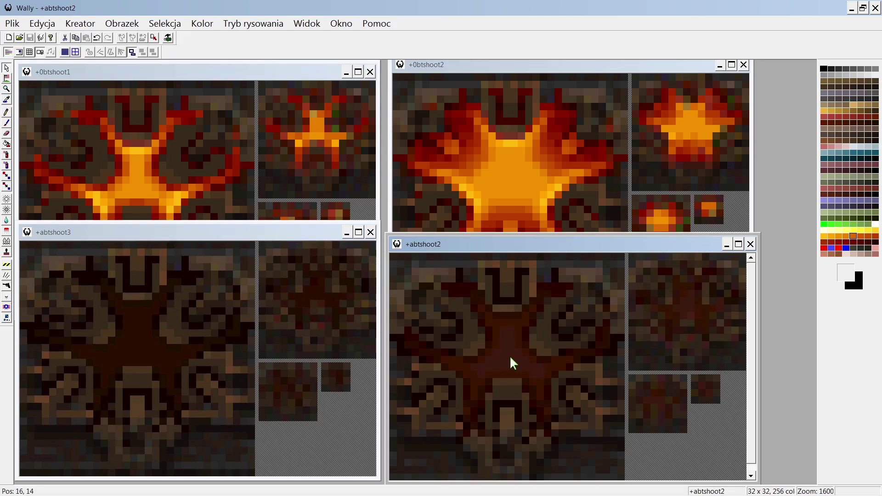
click(274, 145)
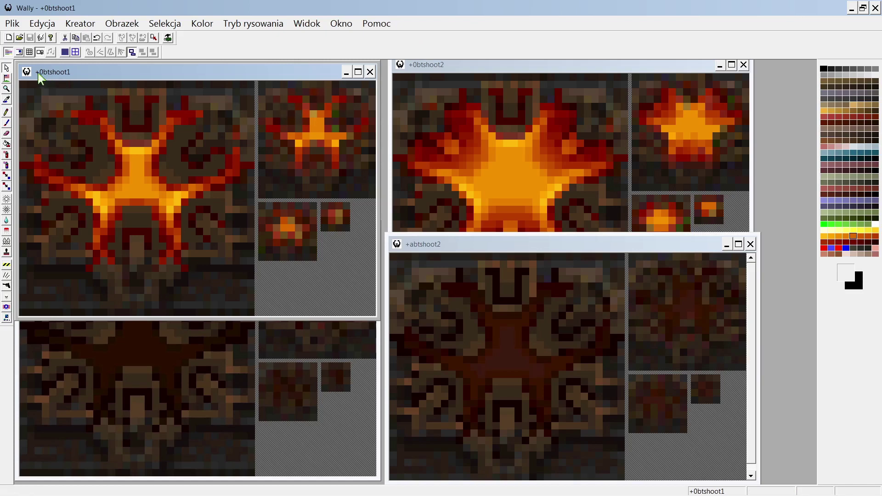
click(453, 67)
click(328, 342)
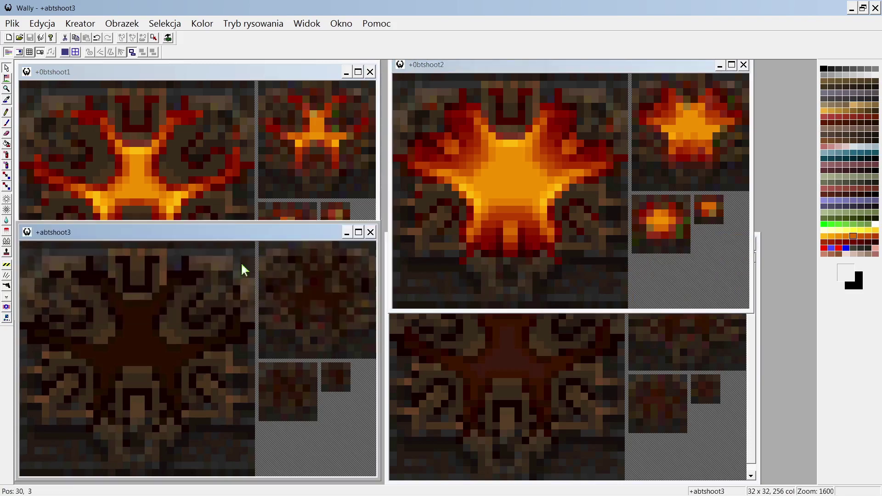
click(412, 310)
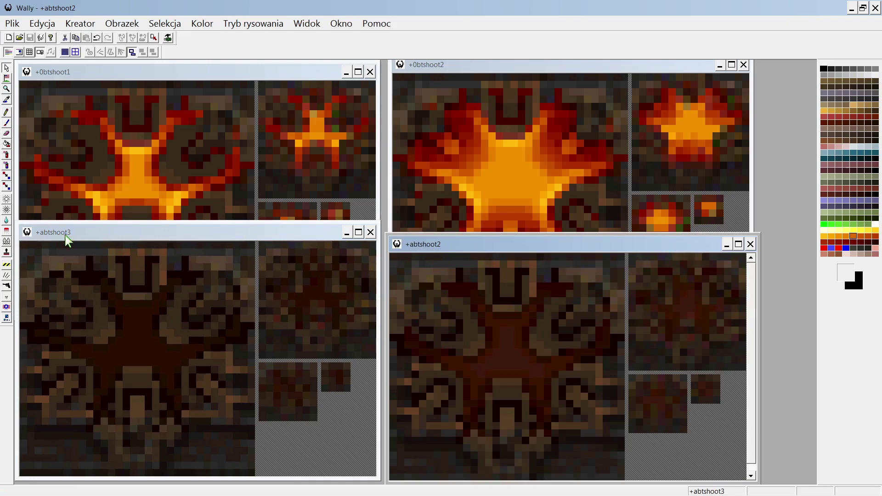
click(151, 146)
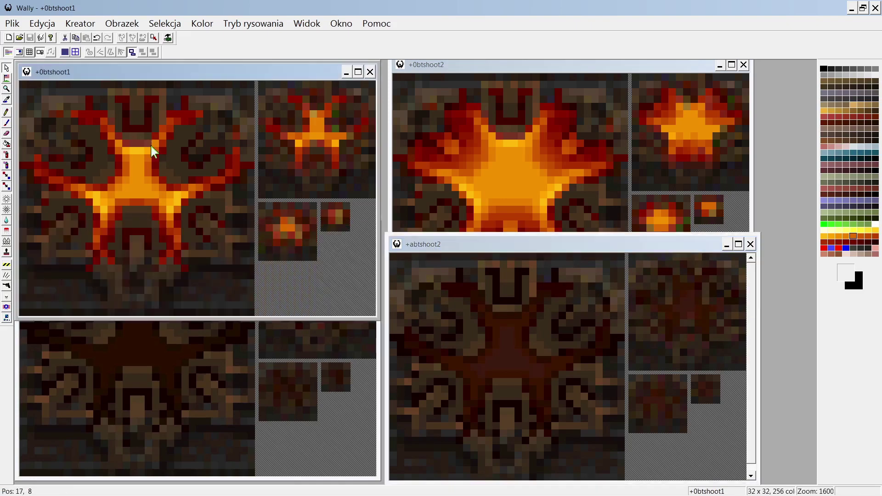
click(142, 171)
- Open the Właściwości texture properties of +0btshoot1 and move the dialog aside
right_click(182, 171)
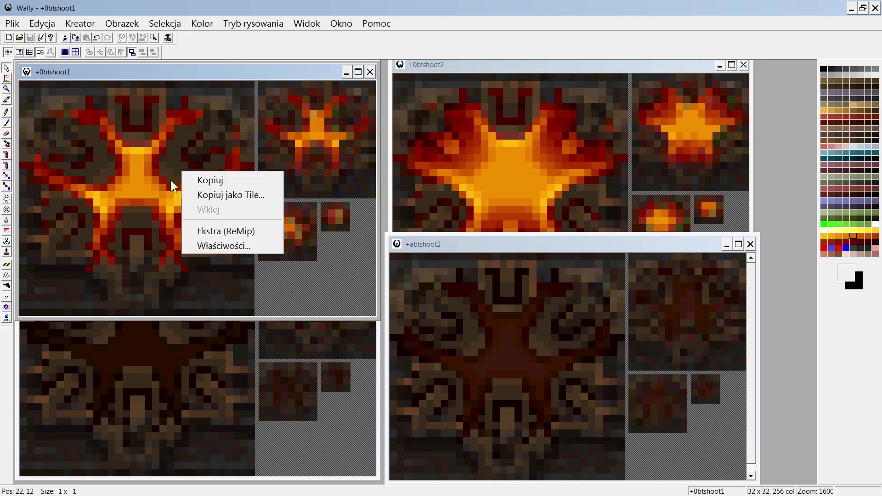
click(203, 244)
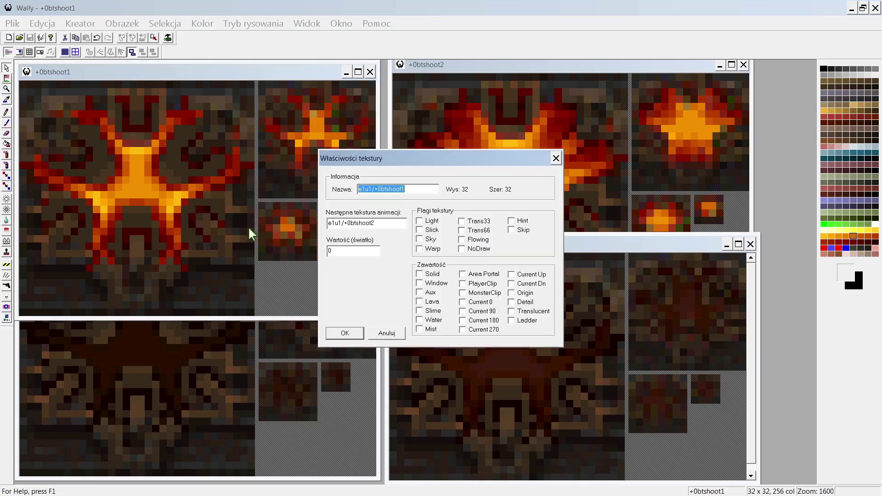
drag(428, 159, 237, 103)
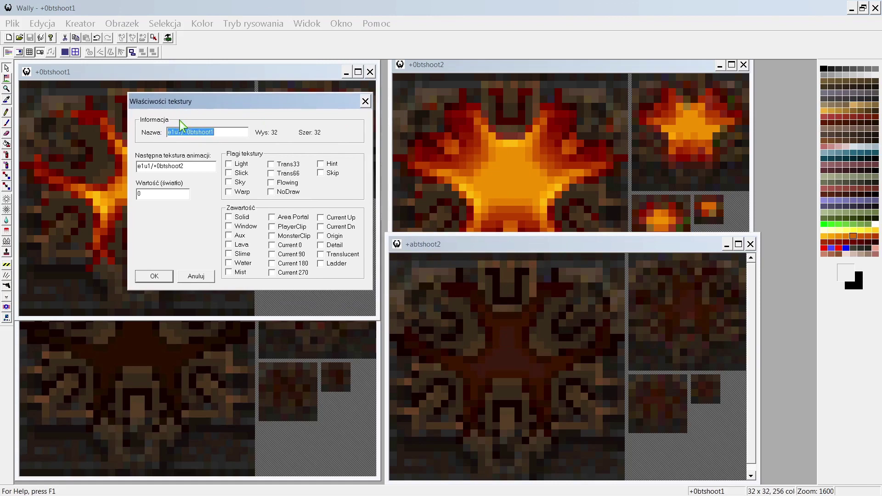
- Highlight the e1u1 and +0btshoot1 name parts, then the next-frame value e1u1/+0btshoot2
drag(183, 134, 168, 133)
drag(184, 133, 230, 135)
click(188, 167)
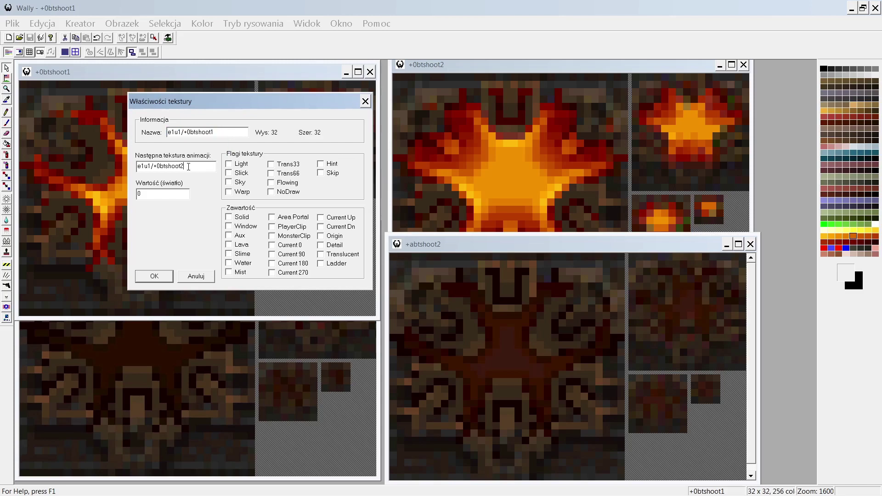
double_click(145, 167)
drag(154, 168, 188, 169)
- Open +0btshoot2's properties and select its name and next frame e1u1/+abtshoot2
click(204, 277)
click(448, 183)
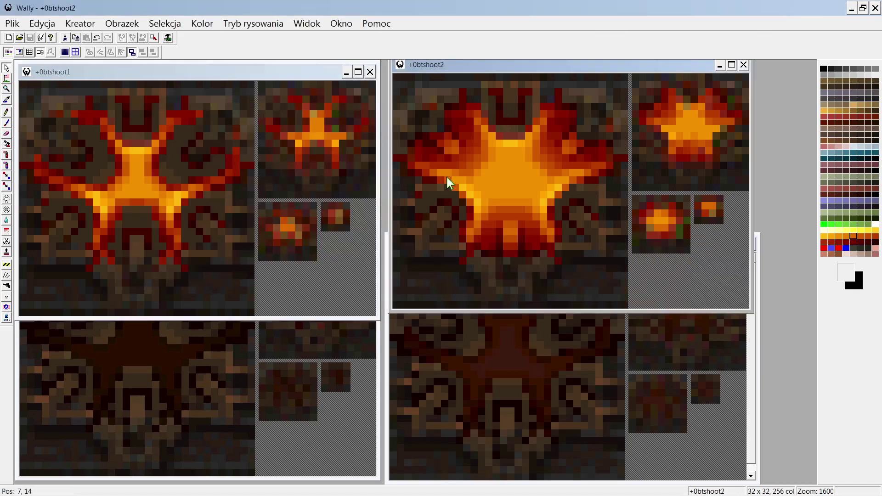
right_click(445, 175)
click(478, 249)
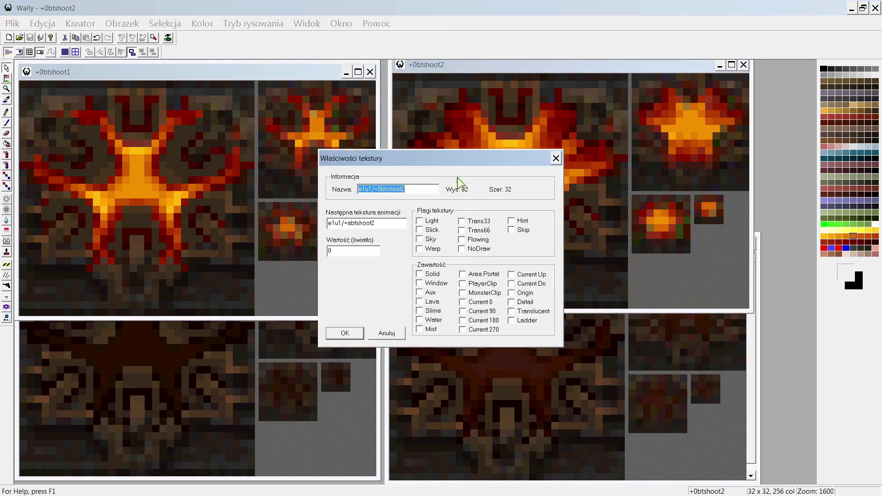
drag(440, 159, 515, 109)
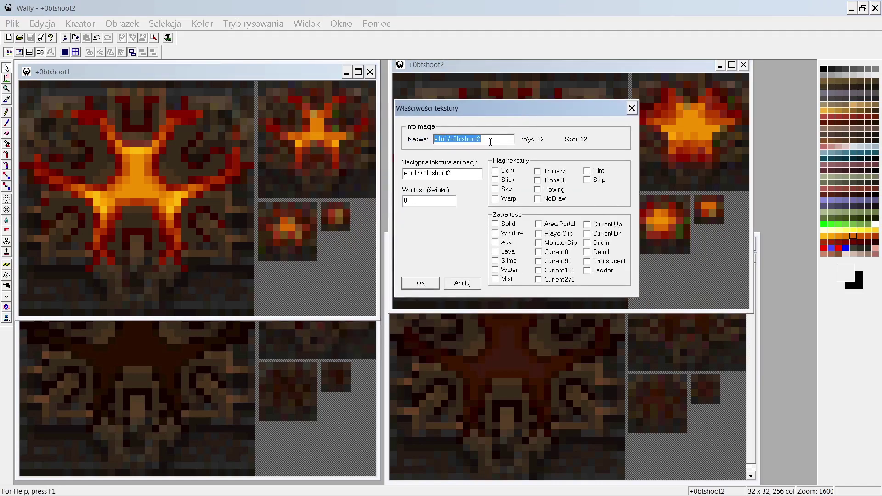
drag(488, 139, 425, 139)
drag(469, 174, 405, 175)
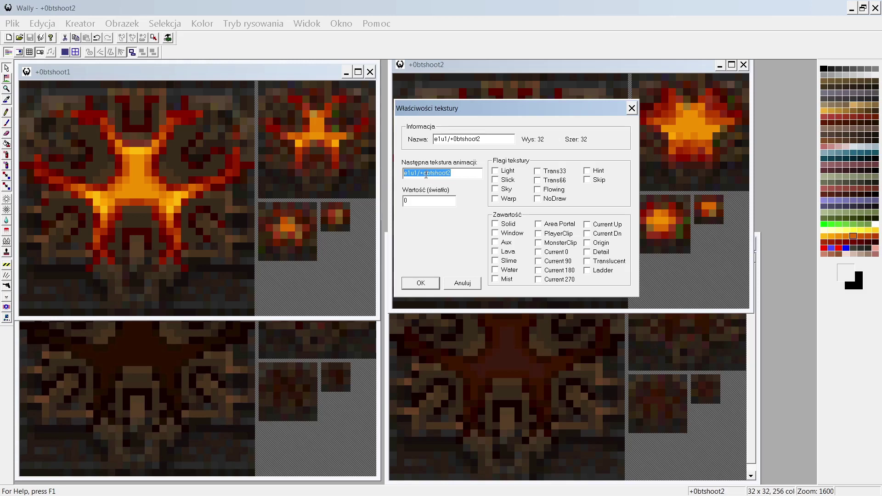
- Check that +abtshoot2's next animation frame is +abtshoot3 and confirm with OK
click(471, 288)
click(496, 333)
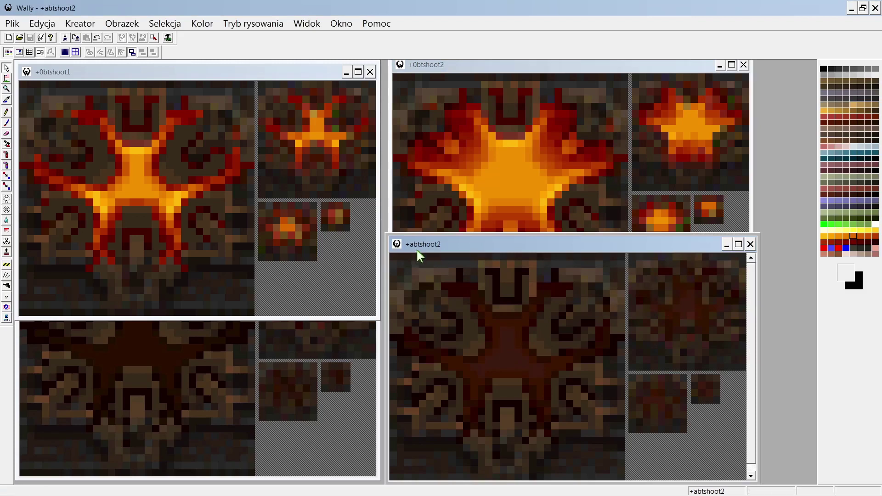
right_click(458, 305)
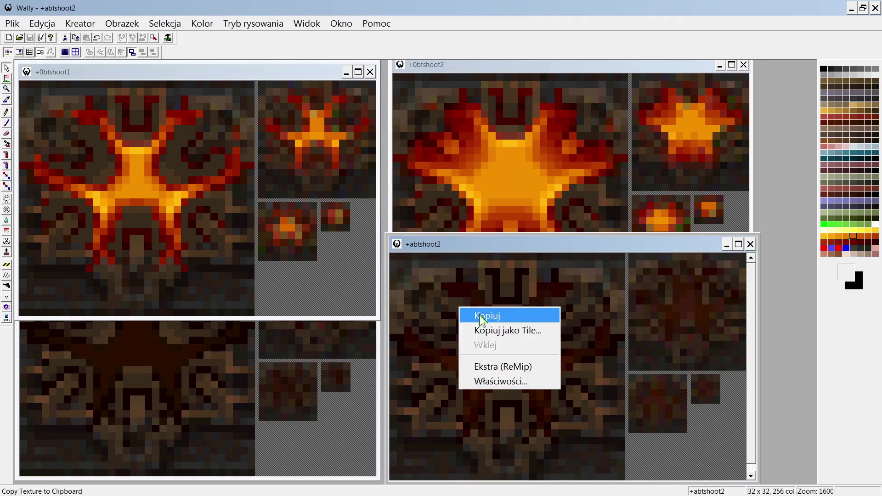
click(519, 383)
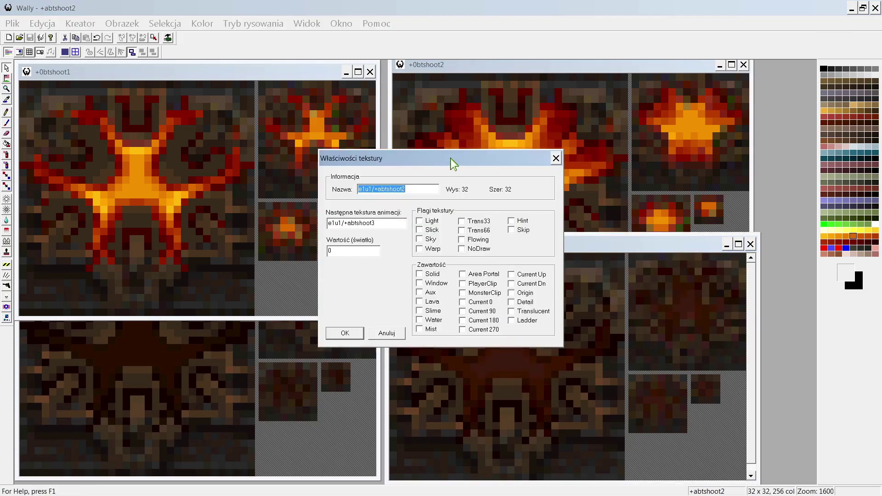
drag(450, 158, 566, 197)
click(495, 262)
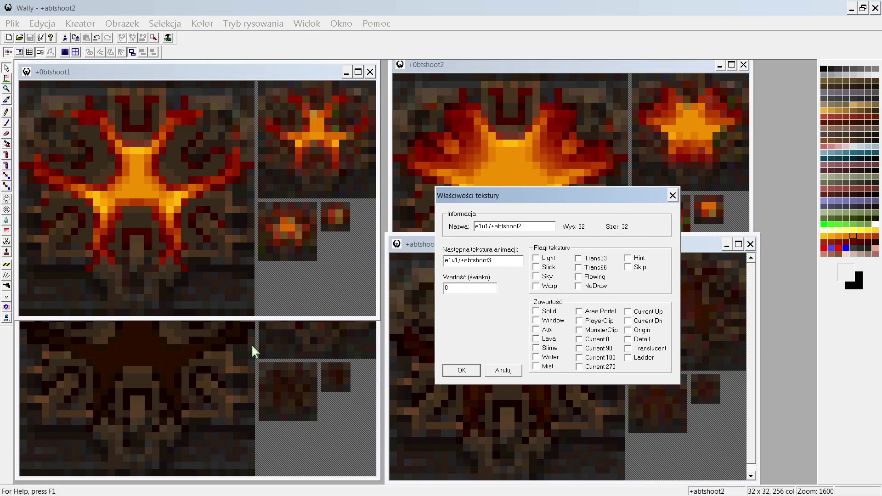
click(222, 360)
click(461, 370)
- Open +abtshoot3's properties to verify it loops back to +0btshoot1, then cancel
click(217, 351)
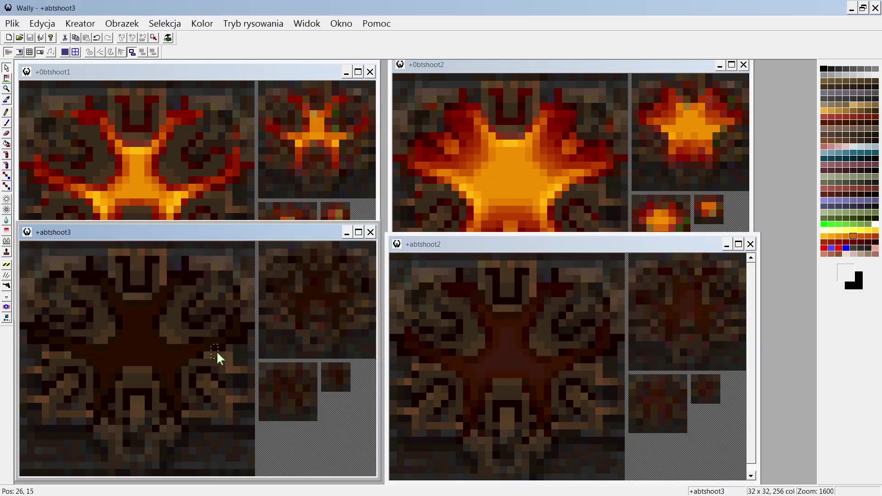
right_click(151, 314)
click(195, 391)
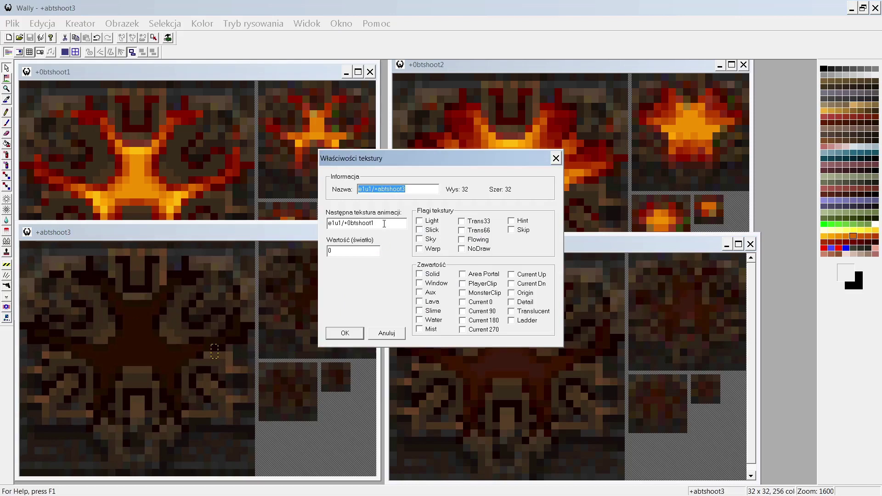
click(392, 334)
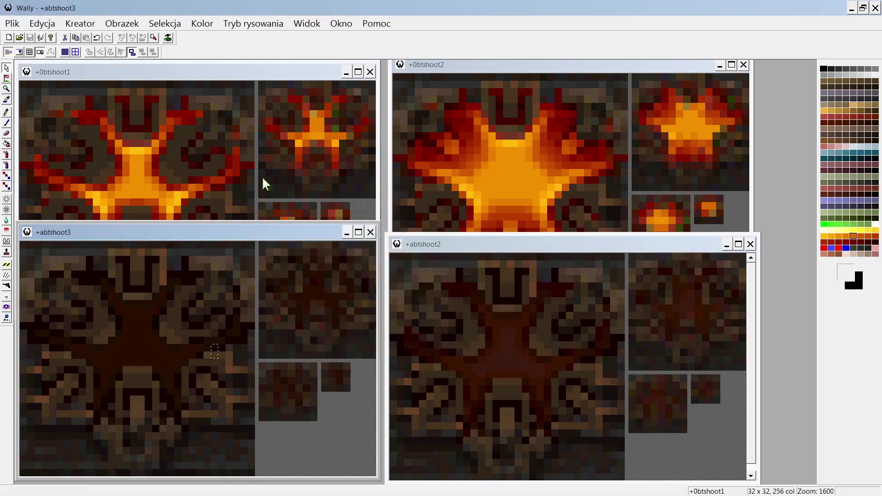
- Clear the pixel selection in +0btshoot1 and cycle through all four frames back to it
click(263, 180)
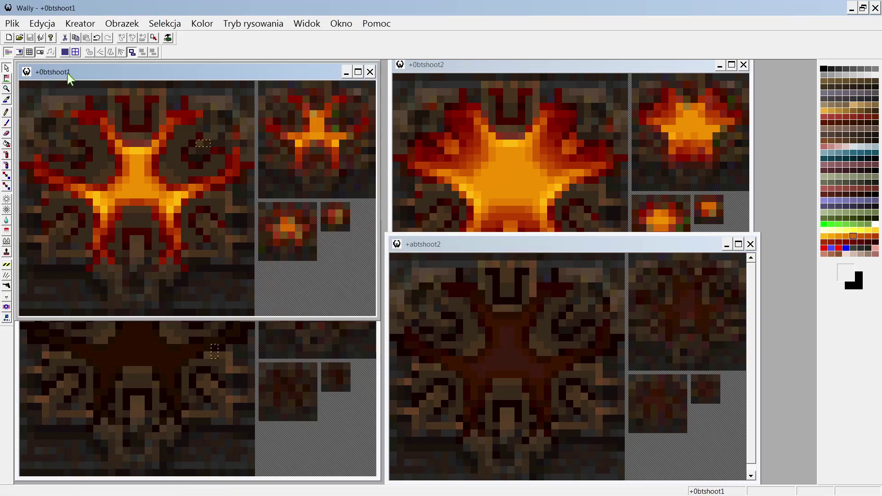
key(Escape)
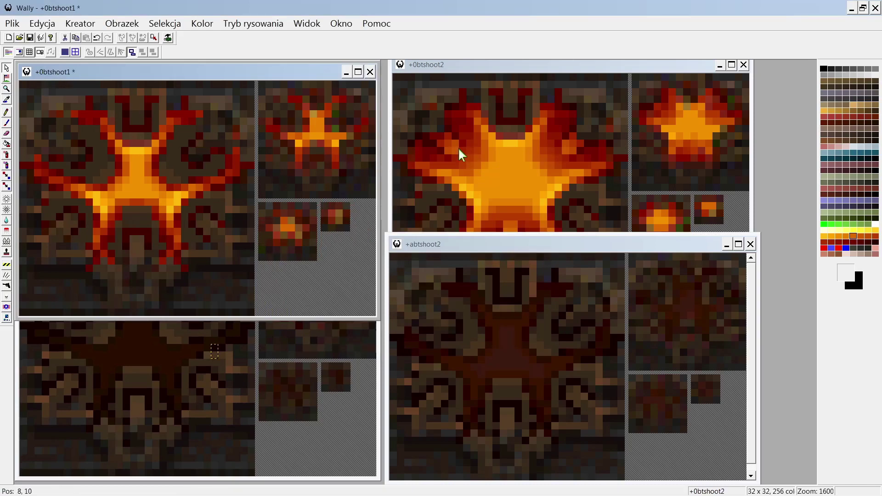
click(460, 155)
click(489, 352)
click(322, 370)
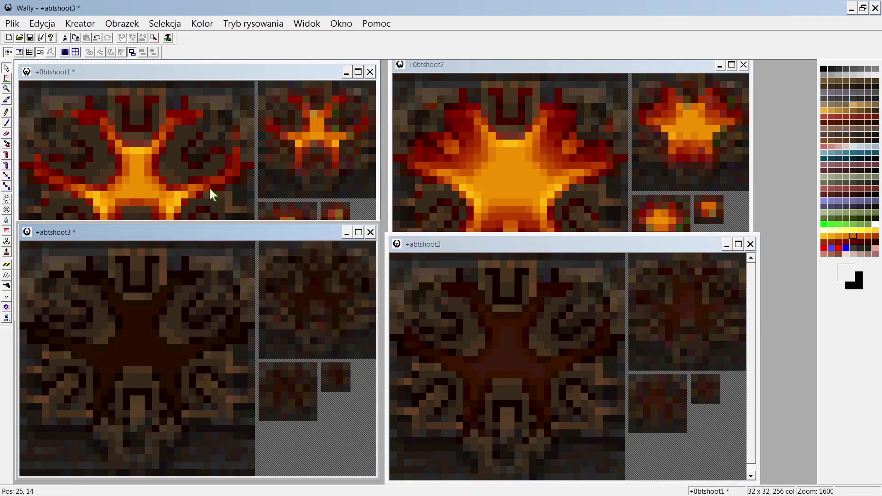
click(198, 181)
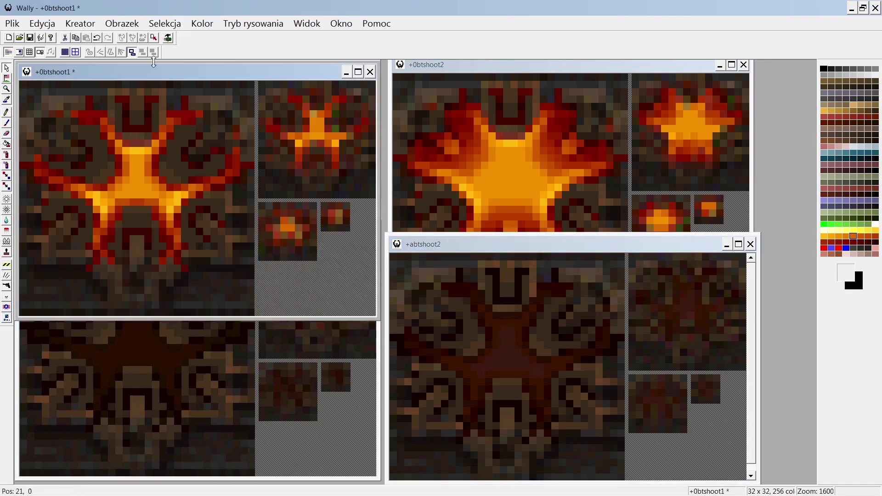
- Open +0btshoot1's properties to confirm e1u1/+0btshoot2 is next, then close them
right_click(150, 132)
click(165, 206)
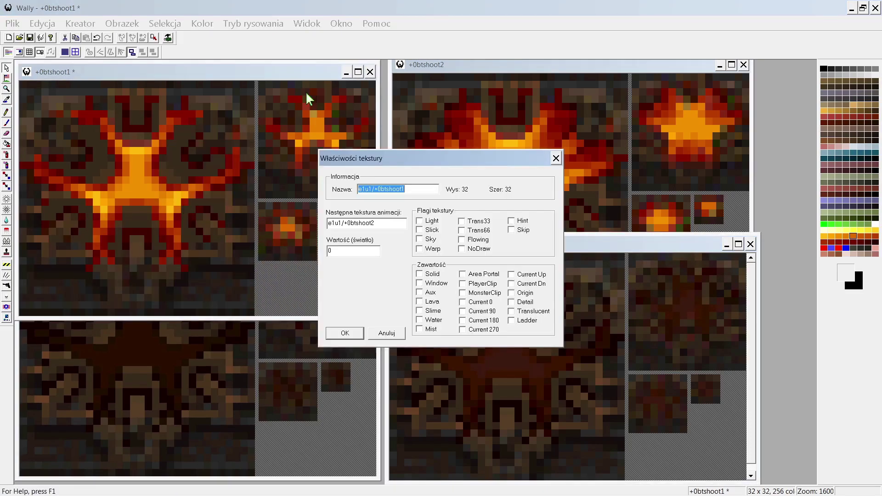
key(Escape)
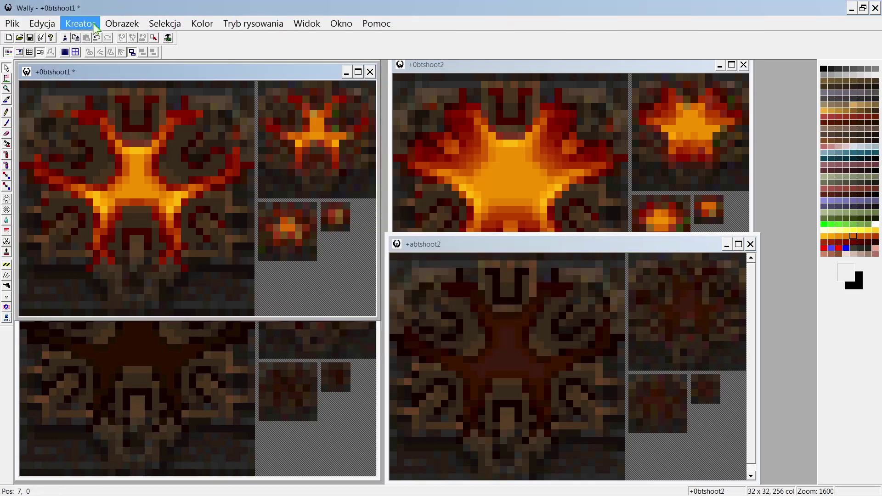
- Reopen +0btshoot1's properties and place the caret after the next-frame name e1u1/+0btshoot2
right_click(154, 161)
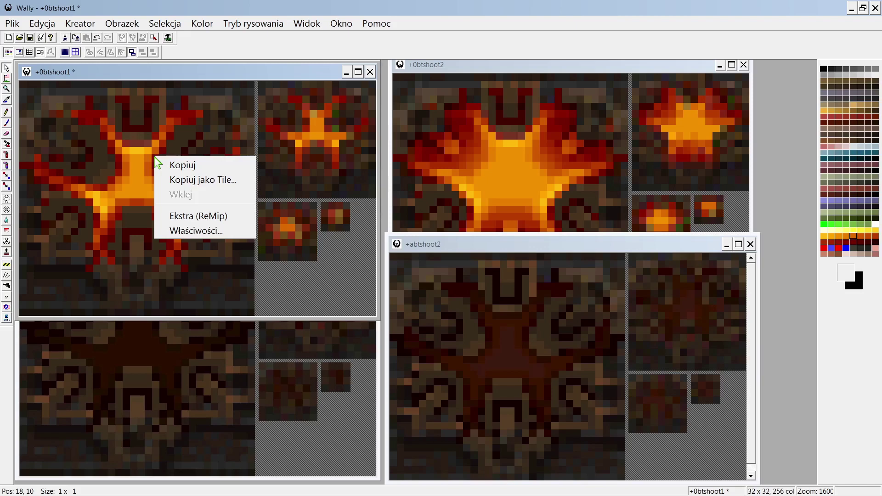
click(184, 74)
right_click(162, 126)
click(196, 202)
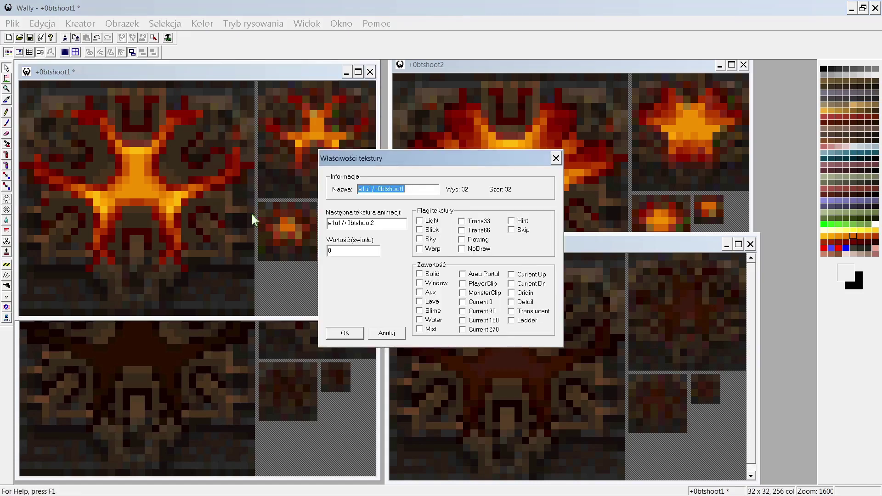
click(383, 225)
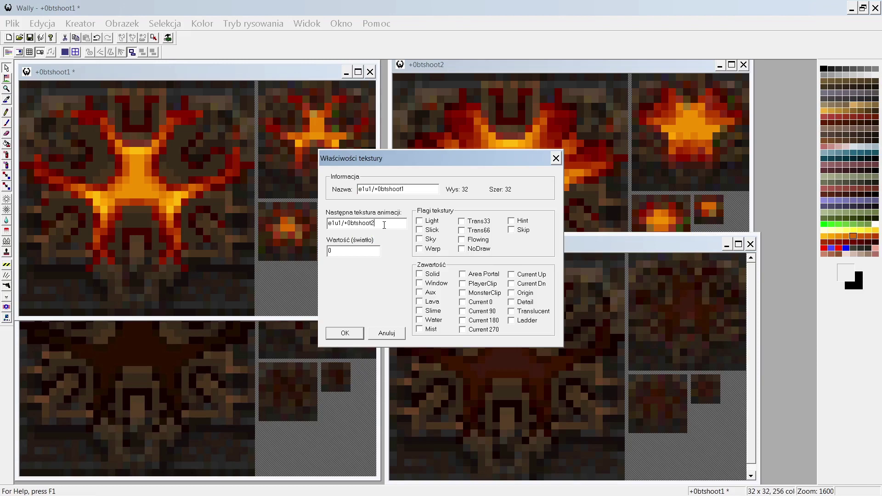